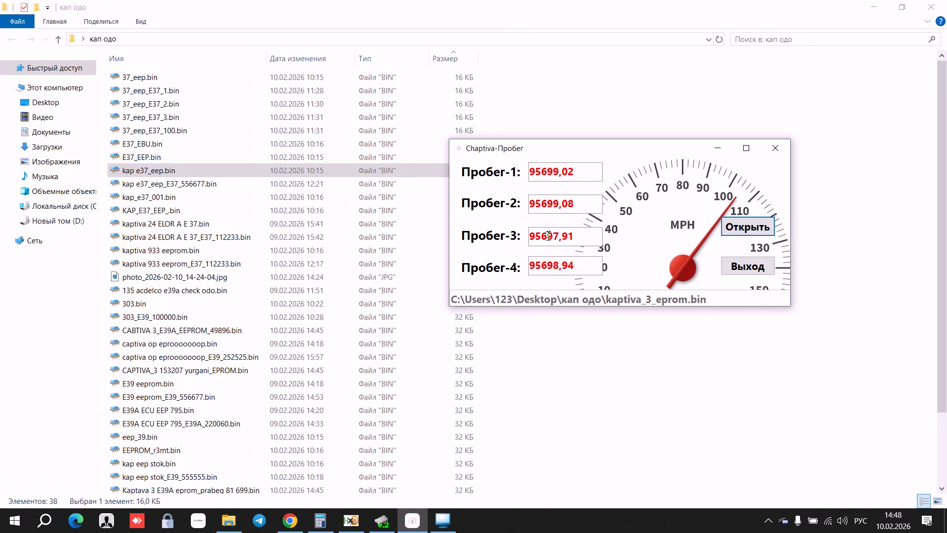
Load the EEPROM dumps 37_eep.bin and kaptiva 933 eeprom.bin in turn to read their stored mileage.
{"action": "left_click", "coordinate": [747, 226]}
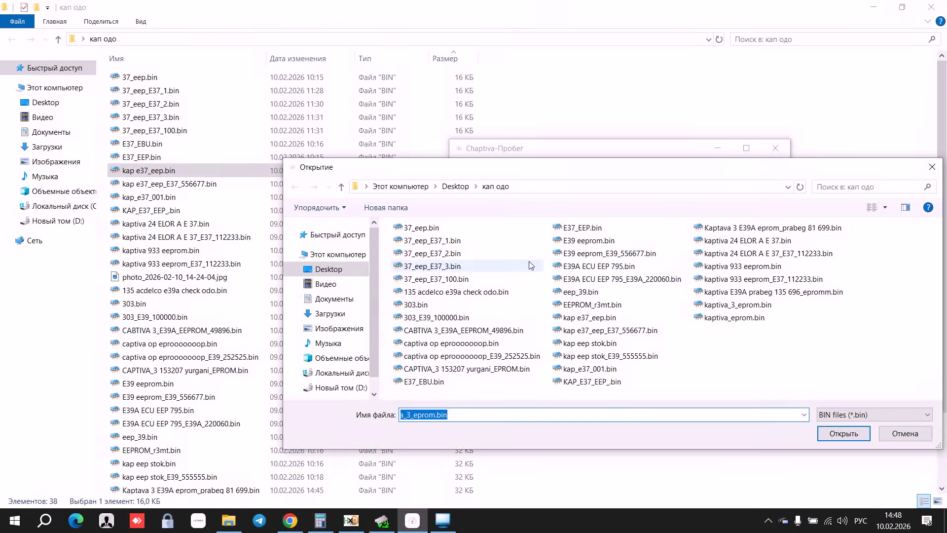
{"action": "double_click", "coordinate": [419, 228]}
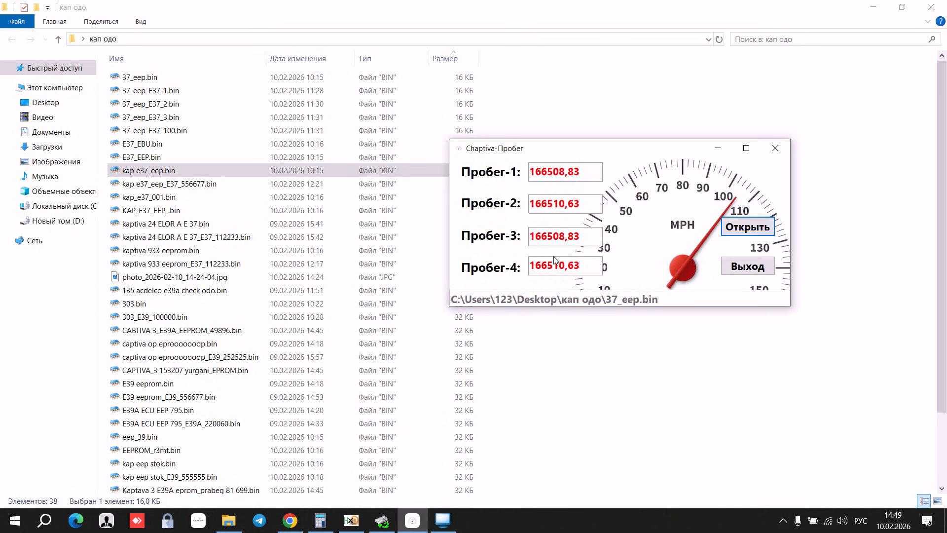
{"action": "left_click", "coordinate": [748, 227]}
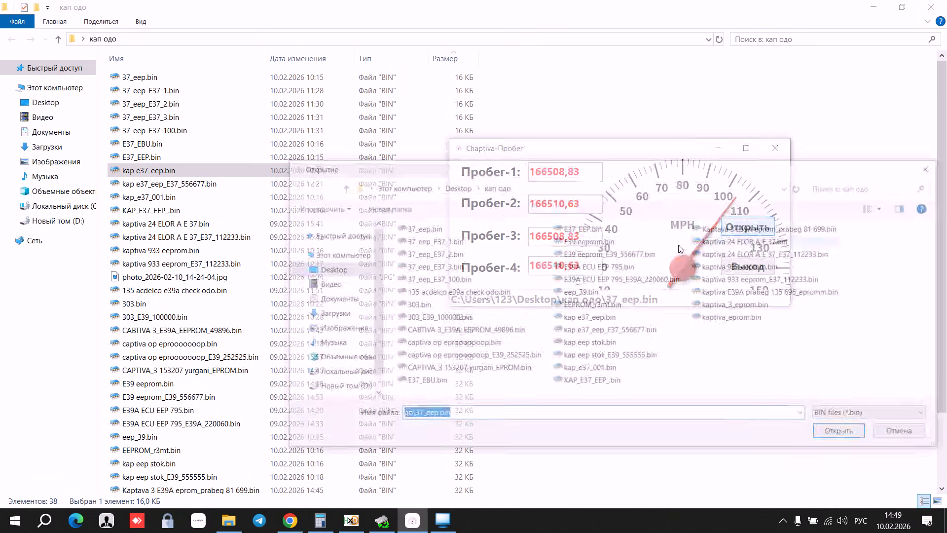
{"action": "double_click", "coordinate": [740, 266]}
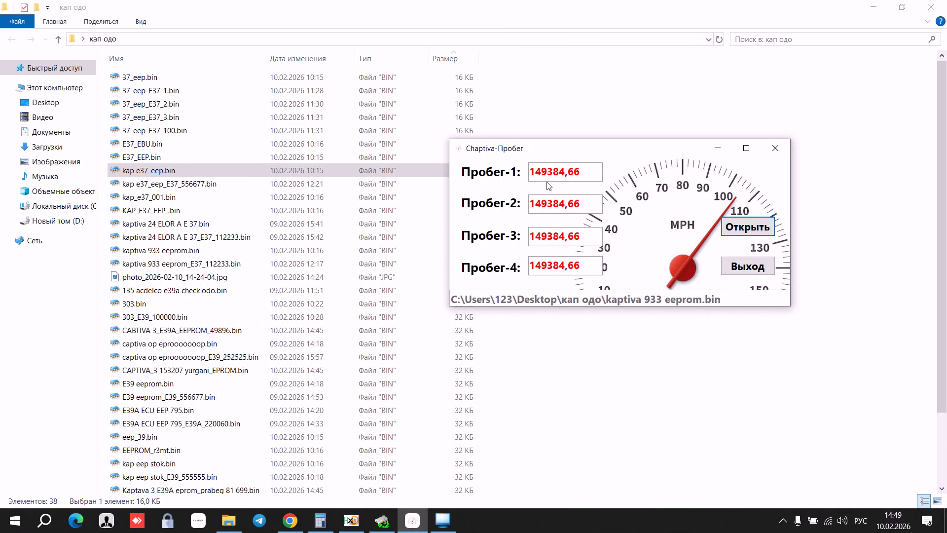
Load the dump 135 acdelco e39a check odo.bin to read its four mileage values.
{"action": "left_click", "coordinate": [748, 226]}
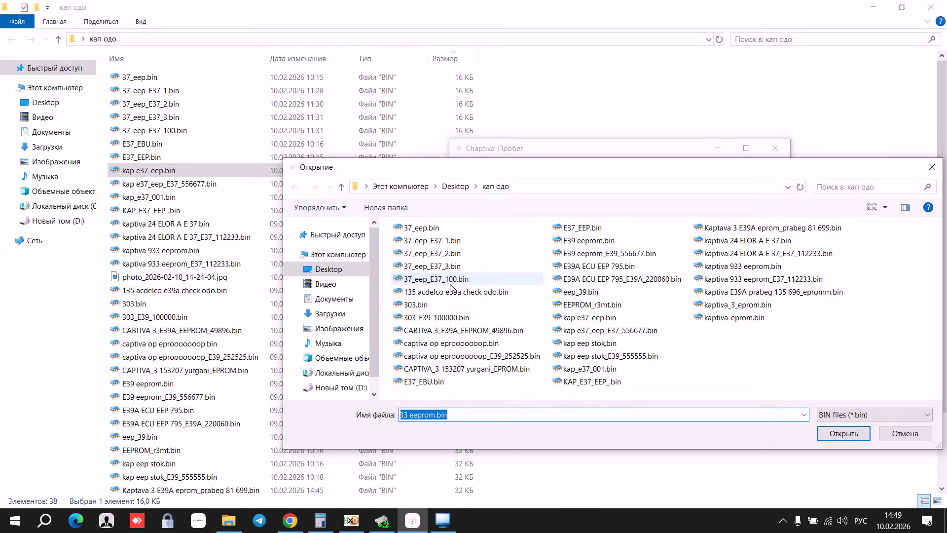
{"action": "left_click", "coordinate": [452, 346]}
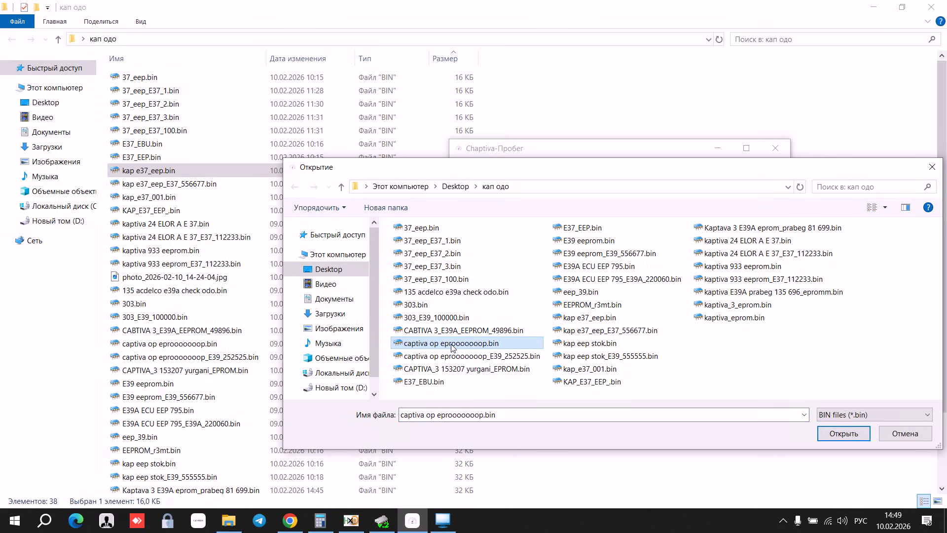
{"action": "double_click", "coordinate": [444, 291]}
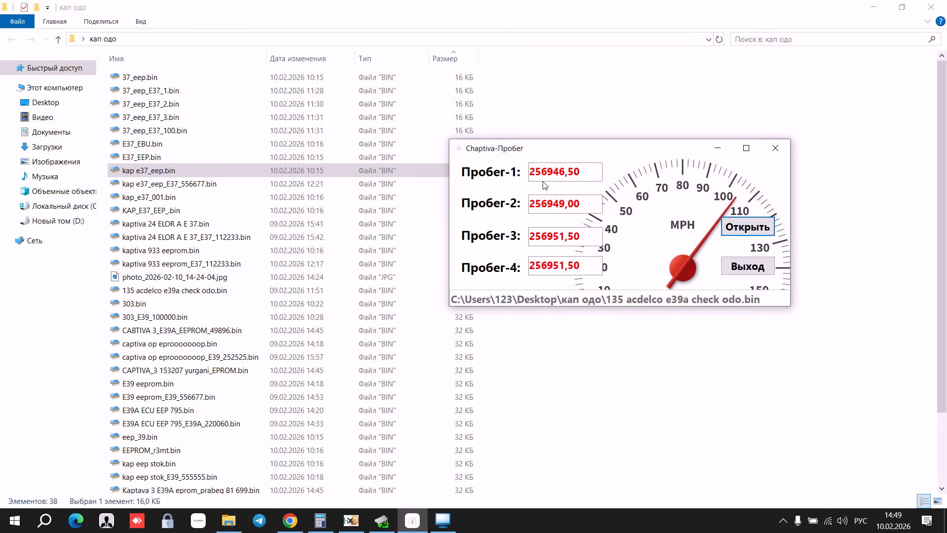
Reload kaptiva 933 eeprom.bin and then 37_eep.bin to check their mileage values again.
{"action": "left_click", "coordinate": [738, 228]}
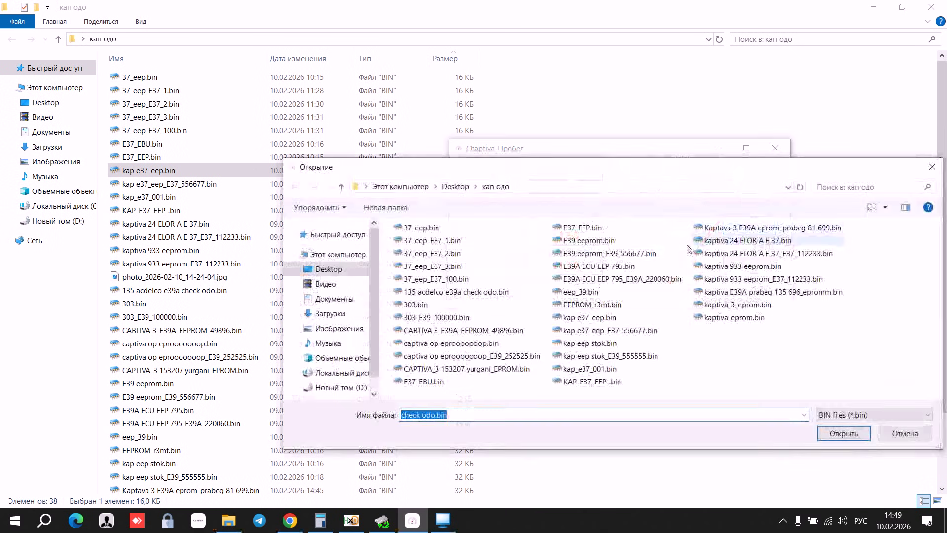
{"action": "double_click", "coordinate": [742, 266]}
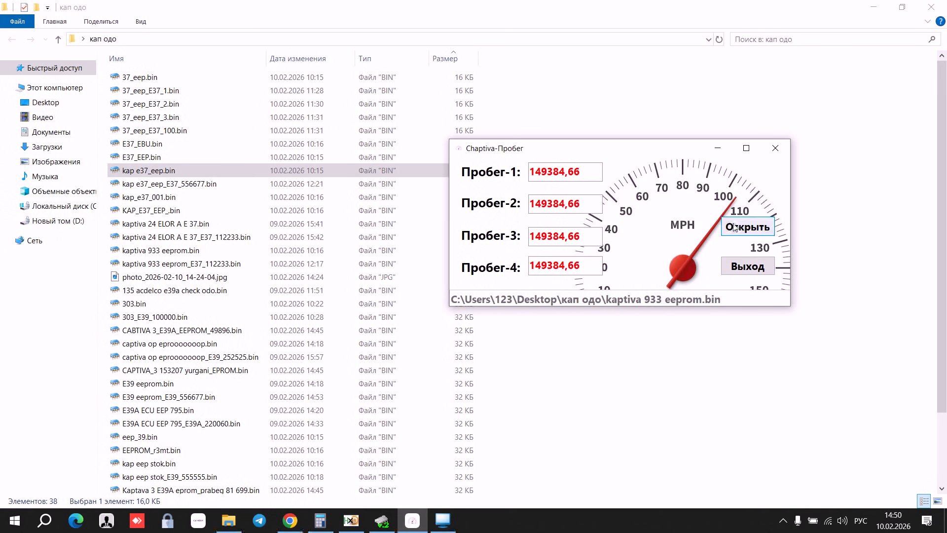
{"action": "left_click", "coordinate": [747, 227]}
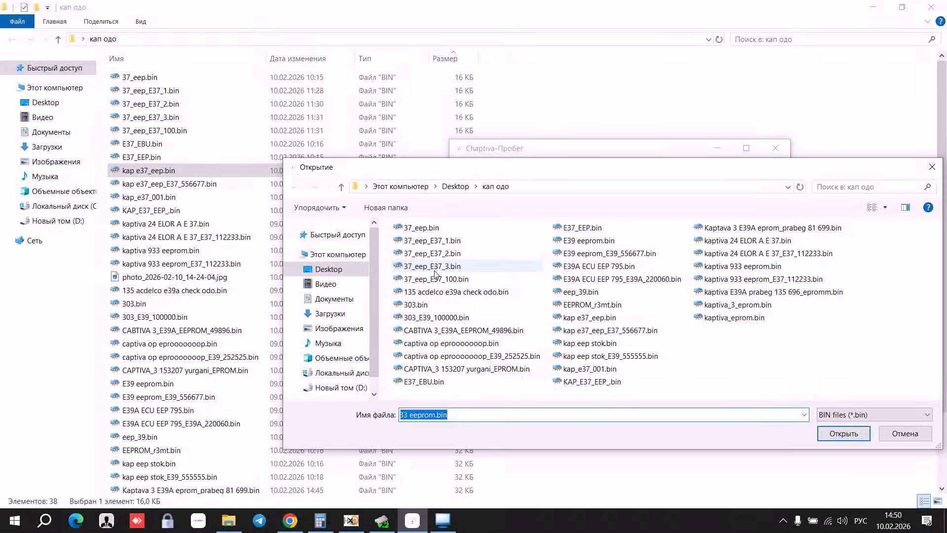
{"action": "double_click", "coordinate": [420, 229]}
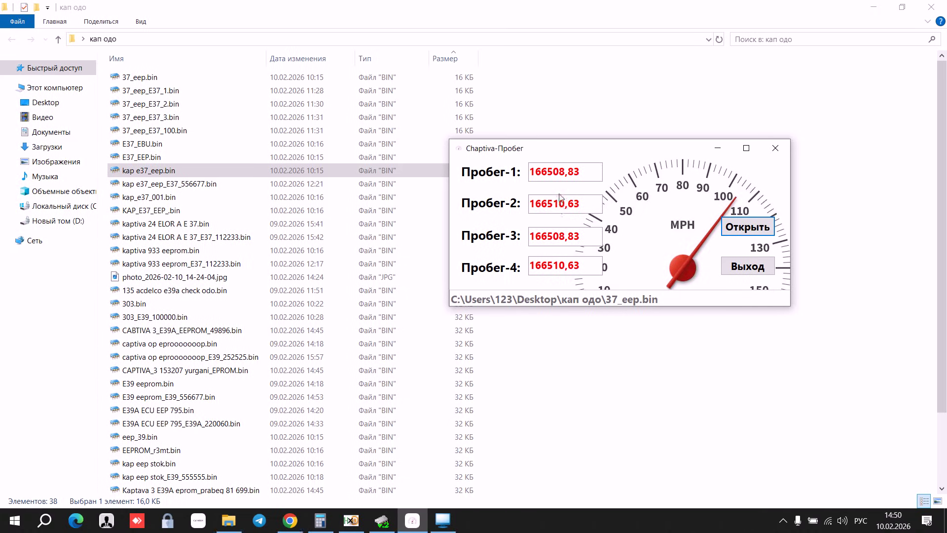
Load the dumps 303.bin and CABTIVA 3_E39A_EEPROM_49896.bin in turn to read their mileage.
{"action": "left_click", "coordinate": [756, 227]}
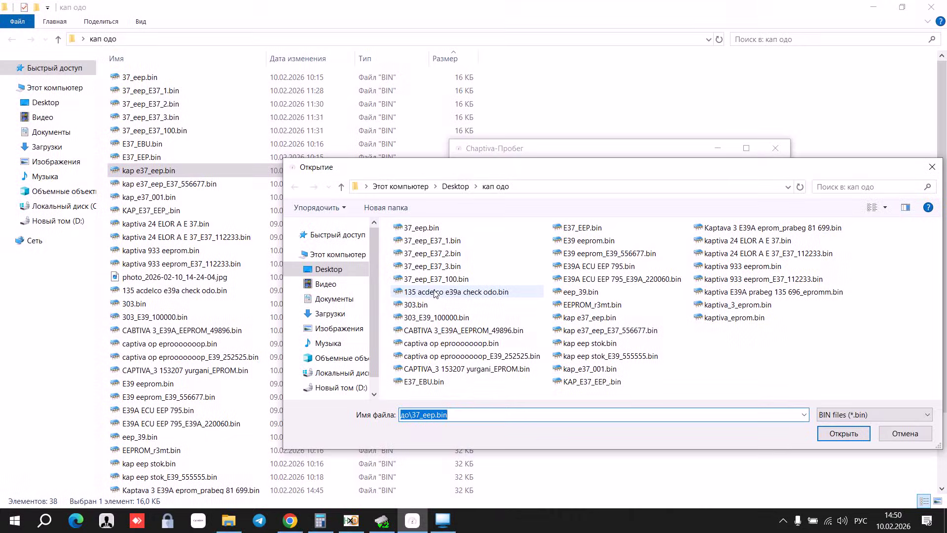
{"action": "double_click", "coordinate": [433, 305]}
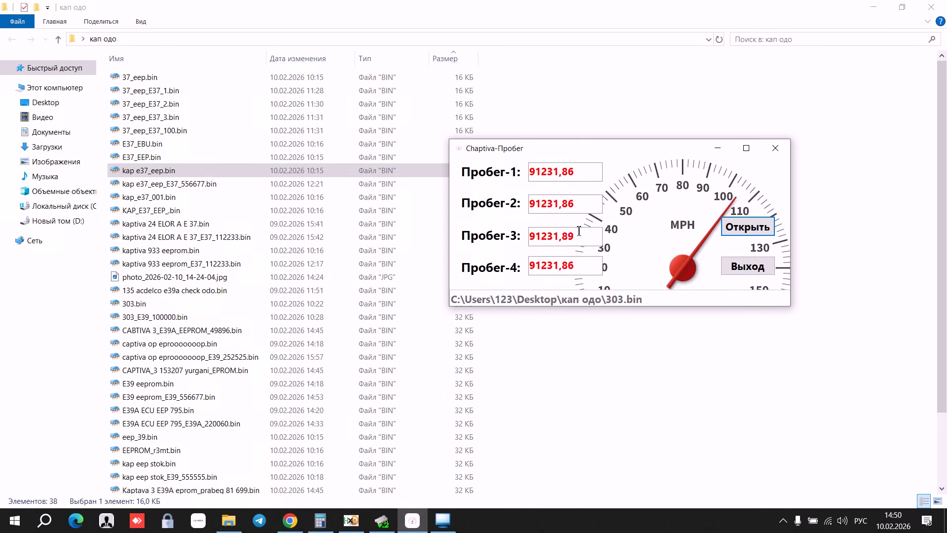
{"action": "left_click", "coordinate": [751, 230]}
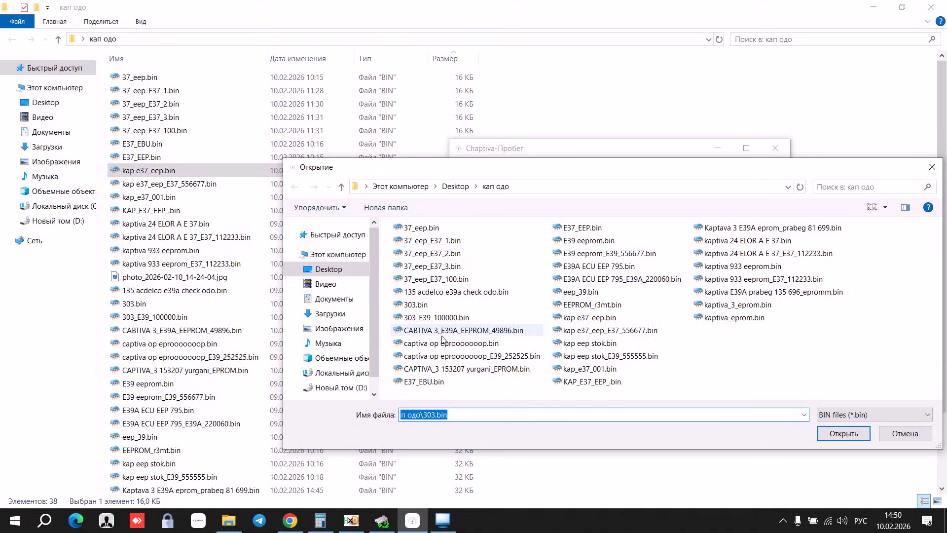
{"action": "double_click", "coordinate": [449, 330]}
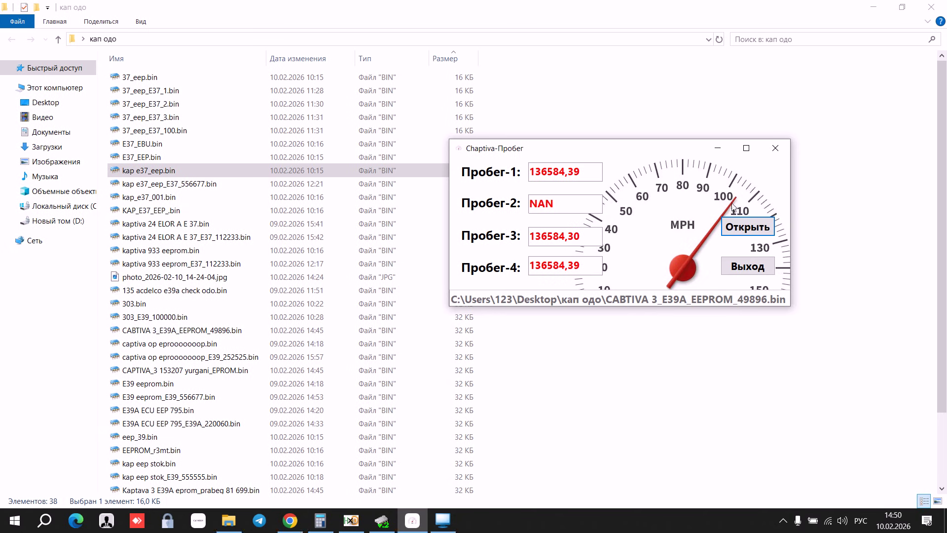
Load the dumps captiva op eproooooooop.bin and 37_eep_E37_100.bin in turn to read their mileage.
{"action": "left_click", "coordinate": [742, 226]}
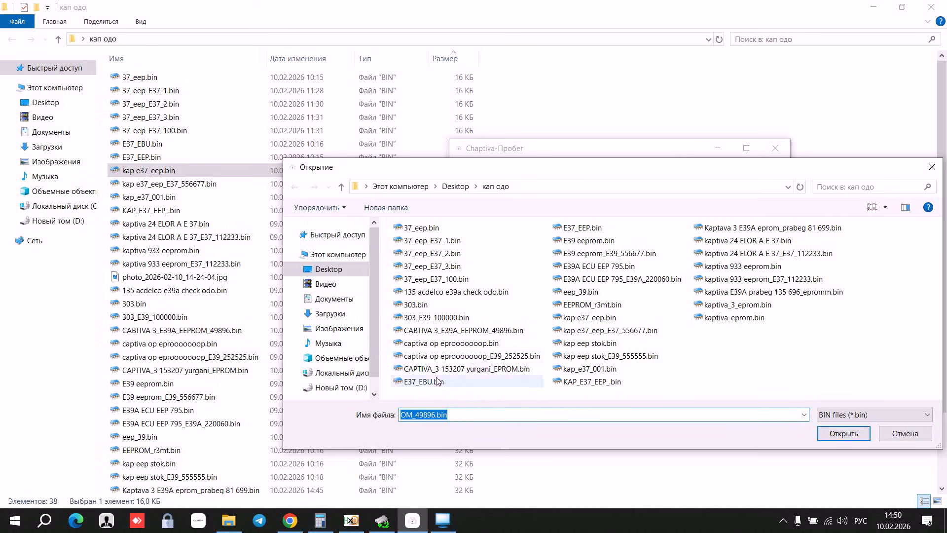
{"action": "double_click", "coordinate": [465, 342]}
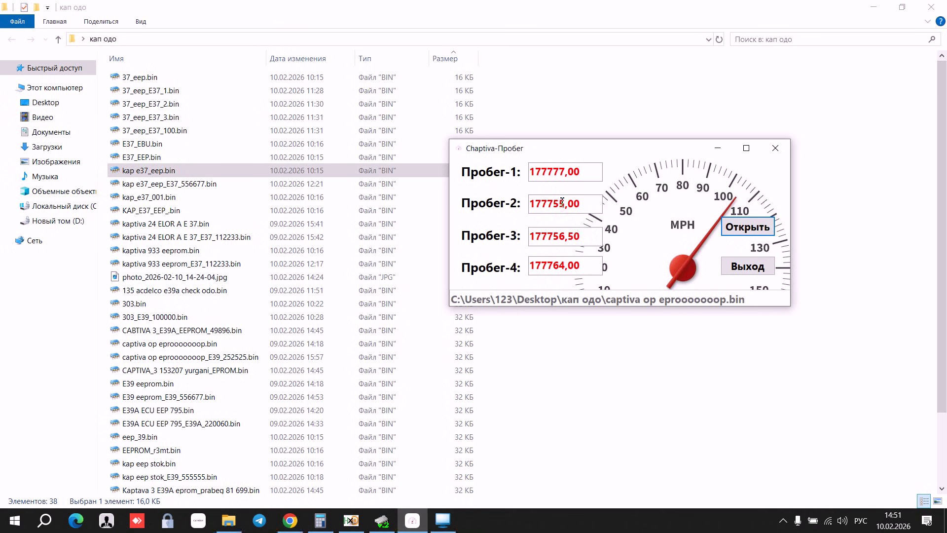
{"action": "left_click", "coordinate": [749, 227]}
{"action": "left_click", "coordinate": [447, 279]}
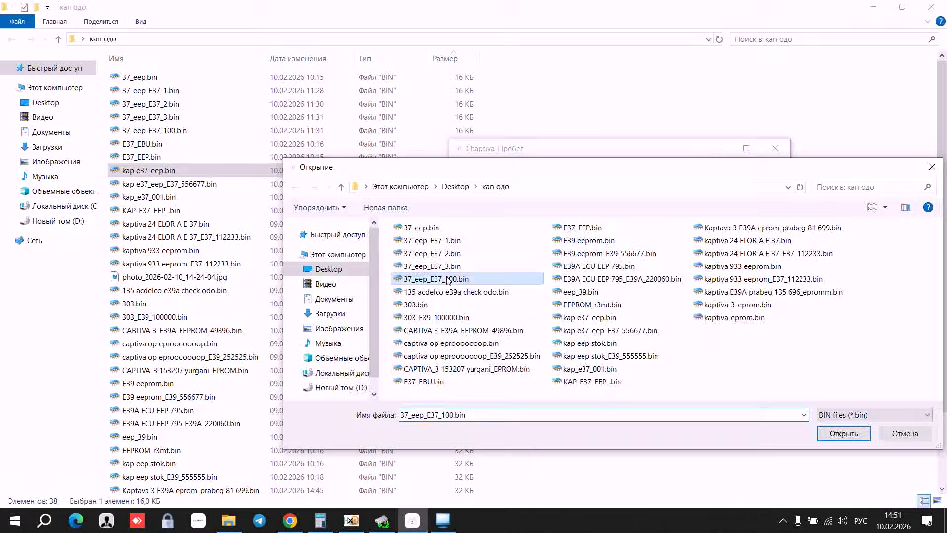
{"action": "double_click", "coordinate": [448, 279]}
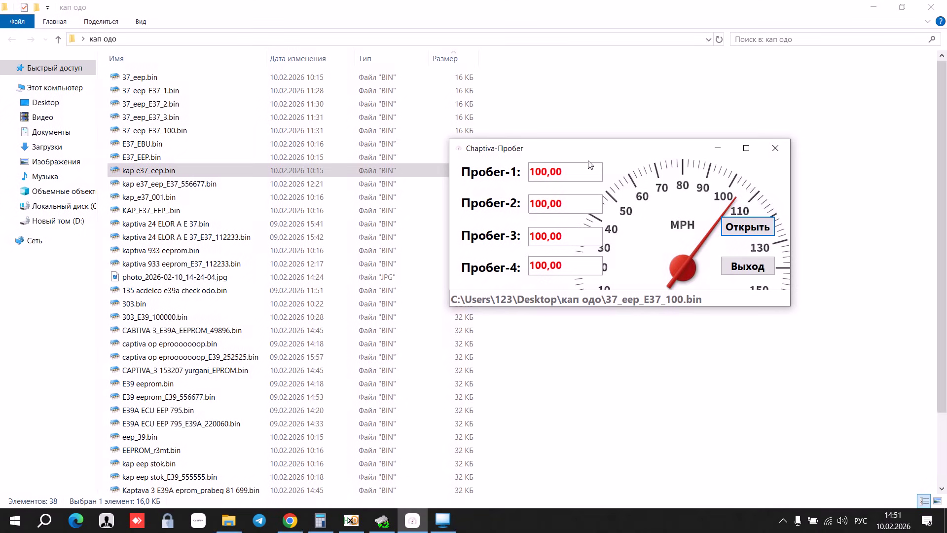
Load the dumps E37_EBU.bin and captiva op eproooooooop_E39_252525.bin in turn to read their mileage.
{"action": "left_click", "coordinate": [748, 226]}
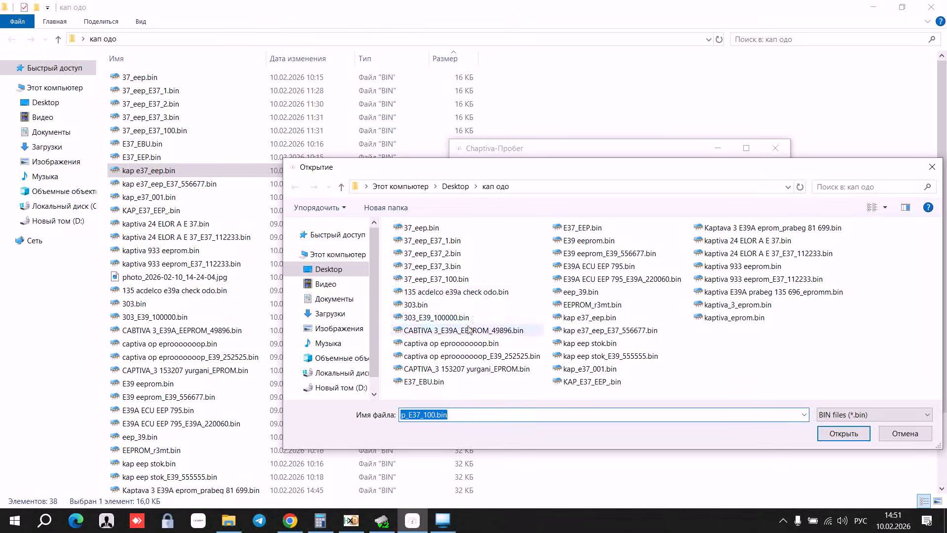
{"action": "double_click", "coordinate": [433, 381]}
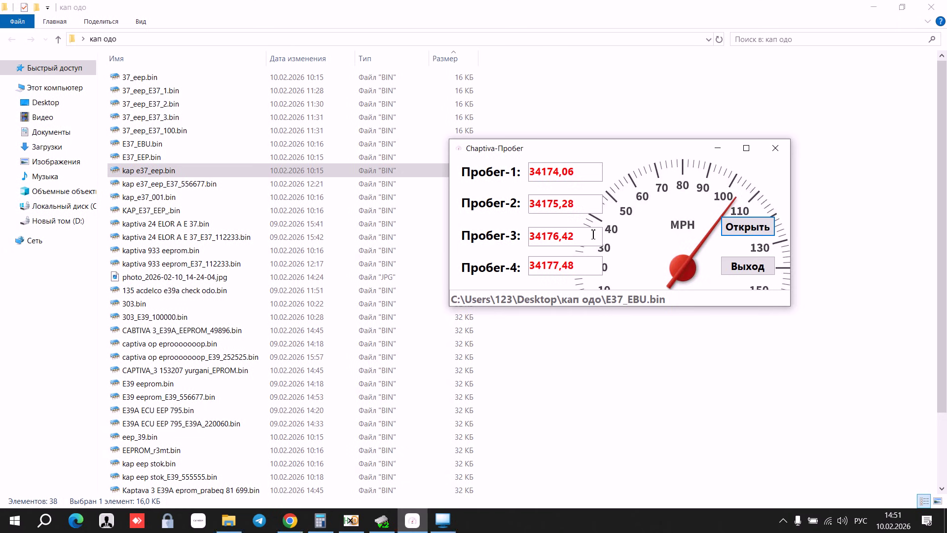
{"action": "left_click", "coordinate": [729, 230]}
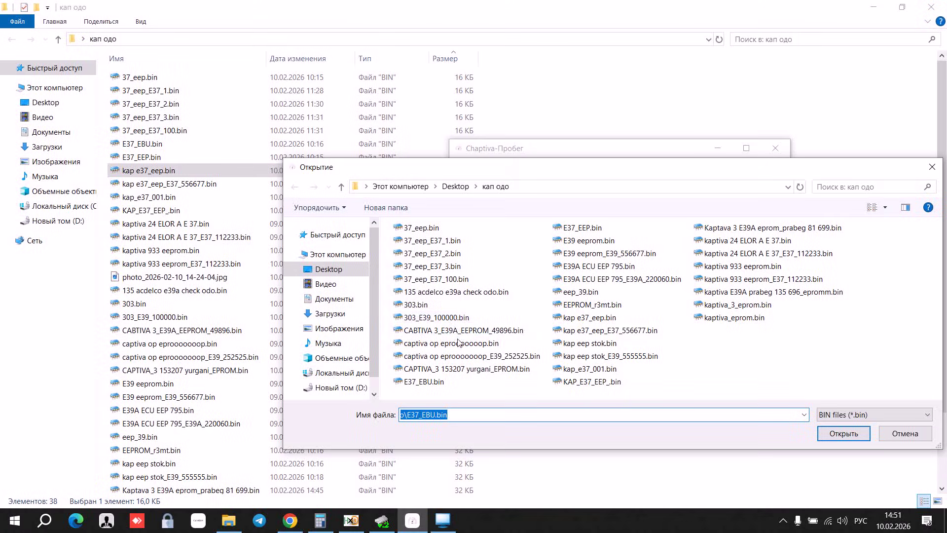
{"action": "double_click", "coordinate": [467, 356]}
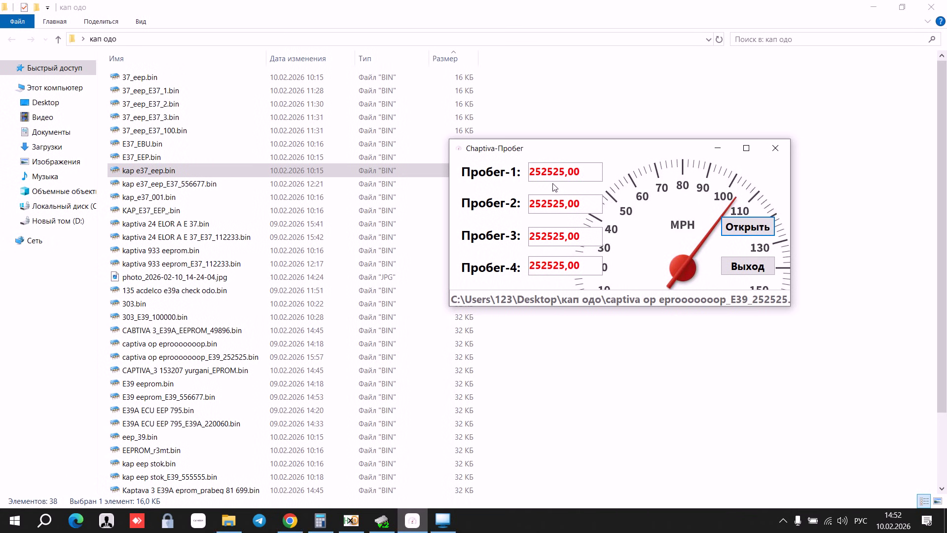
Load the dump E39 eeprom.bin and reload it to check its four mileage values.
{"action": "left_click", "coordinate": [747, 227]}
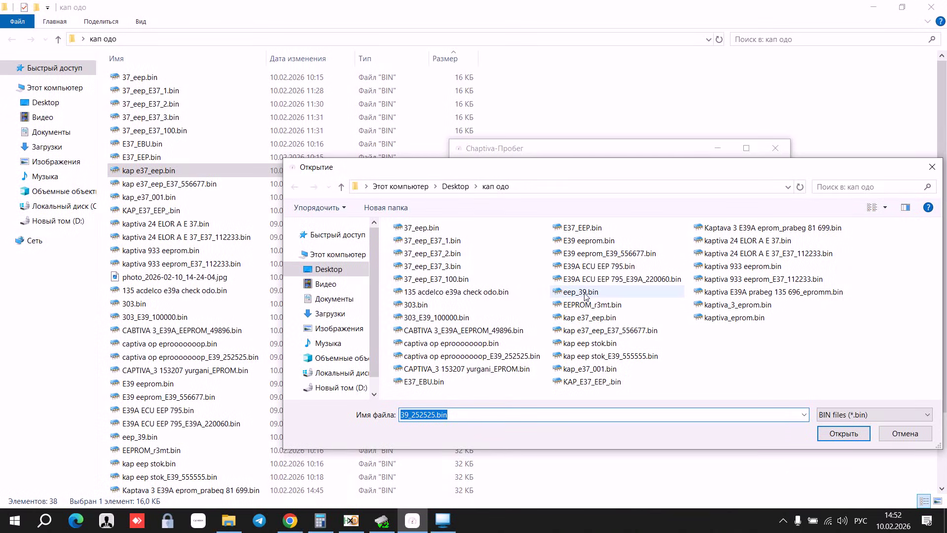
{"action": "double_click", "coordinate": [588, 242]}
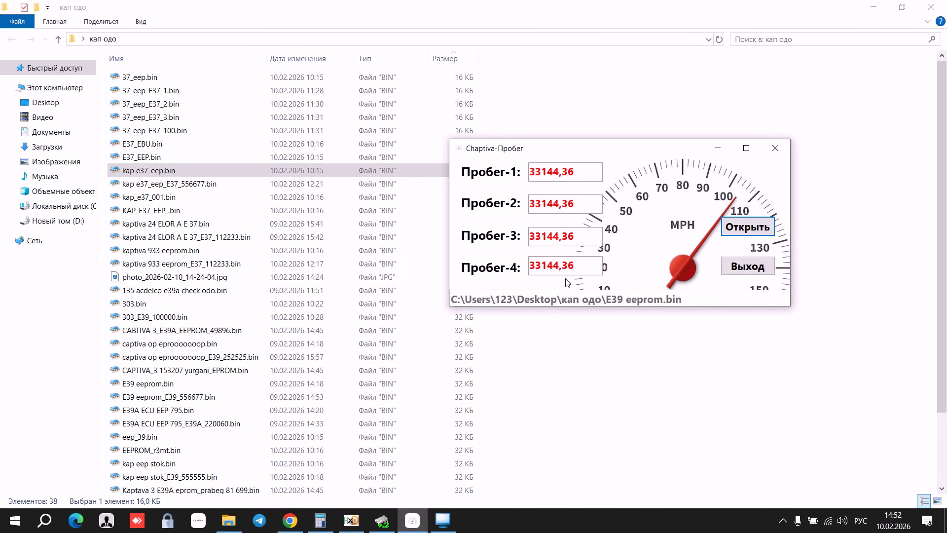
{"action": "left_click", "coordinate": [747, 227]}
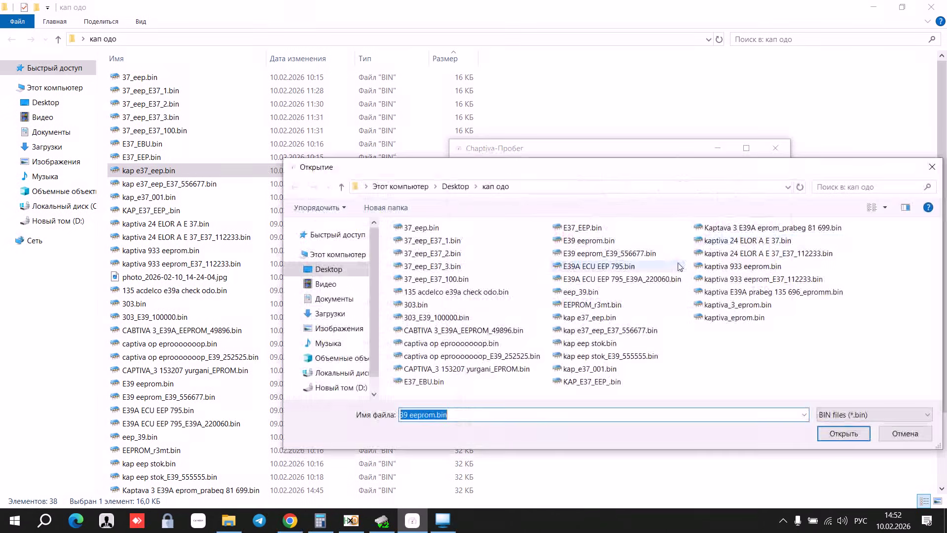
{"action": "double_click", "coordinate": [592, 244]}
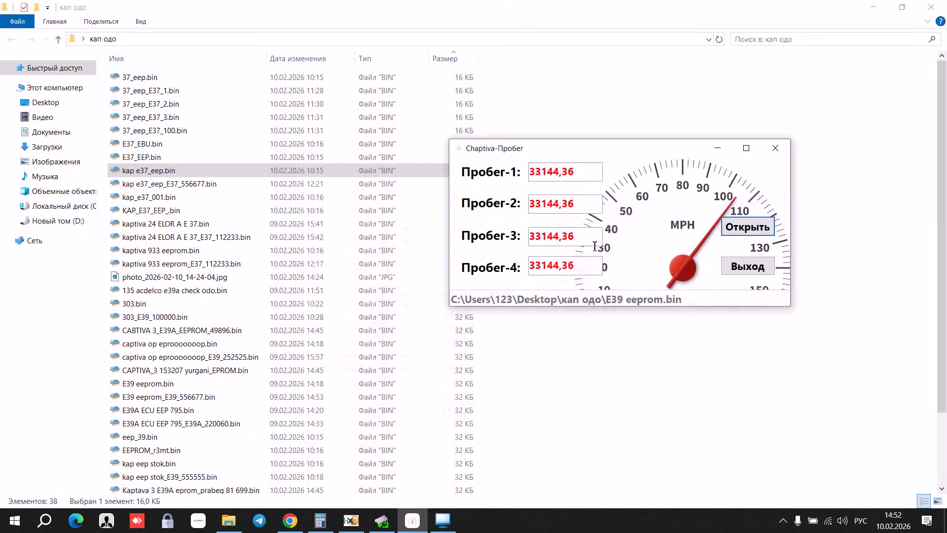
Load the dumps E37_EEP.bin and kap e37_eep.bin in turn to read their mileage.
{"action": "left_click", "coordinate": [747, 227]}
{"action": "double_click", "coordinate": [581, 225]}
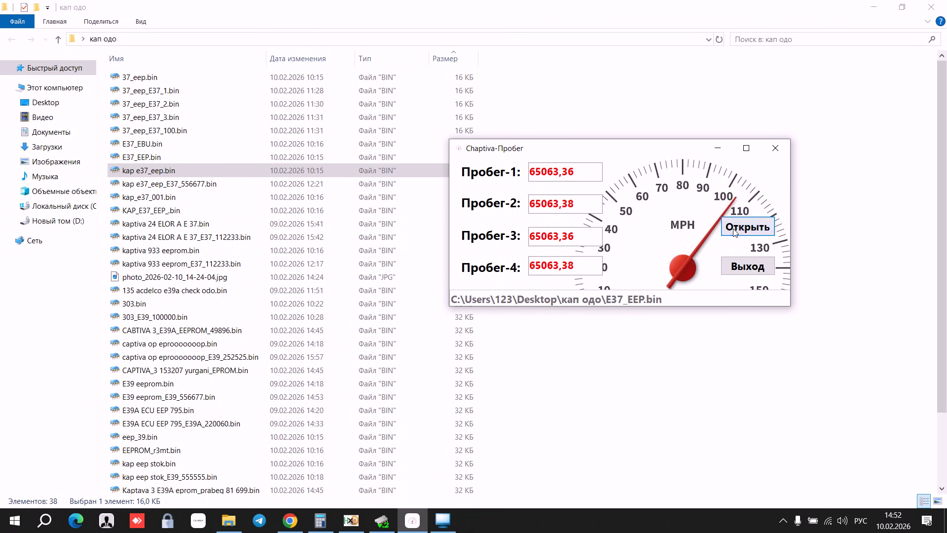
{"action": "left_click", "coordinate": [747, 227]}
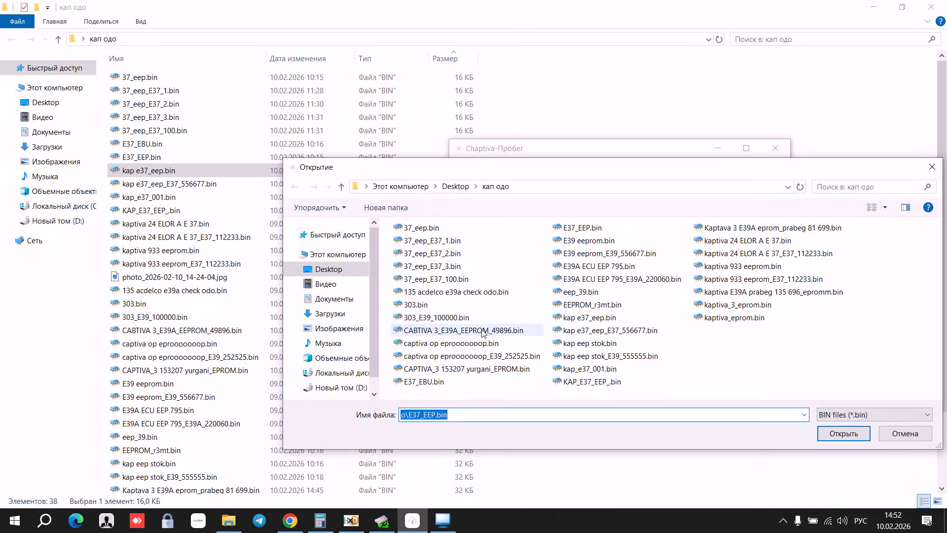
{"action": "left_click", "coordinate": [591, 324]}
{"action": "double_click", "coordinate": [590, 324]}
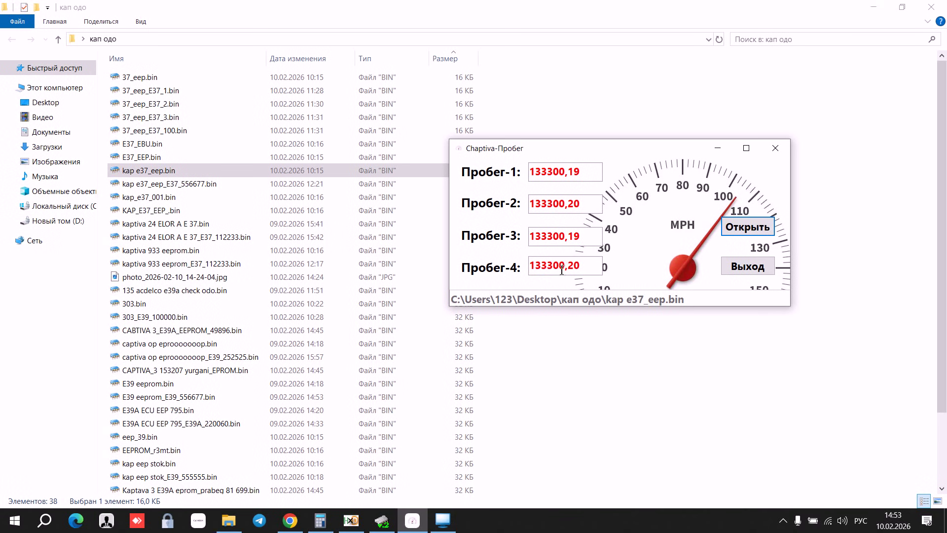
Load the dumps kap_e37_001.bin and kaptiva 24 ELOR A E 37.bin in turn to read their mileage.
{"action": "left_click", "coordinate": [729, 227]}
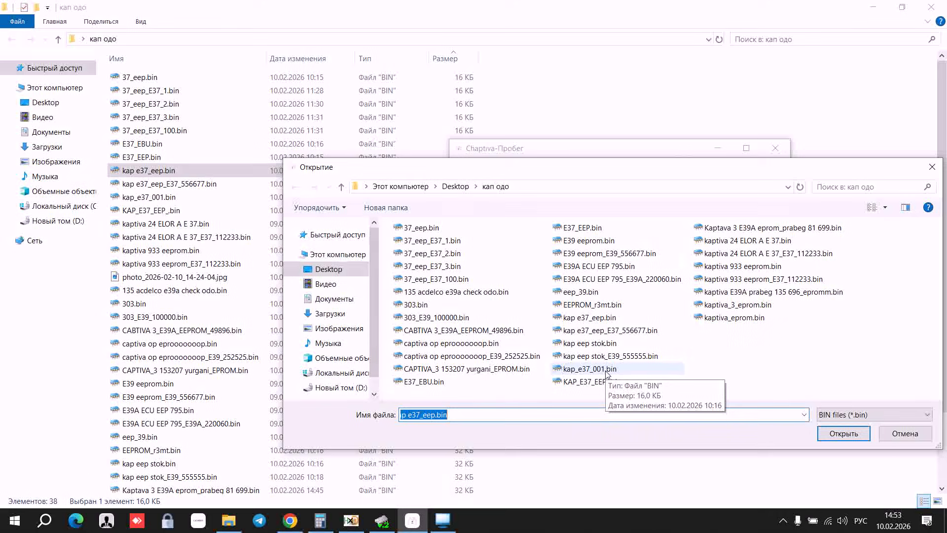
{"action": "double_click", "coordinate": [590, 369]}
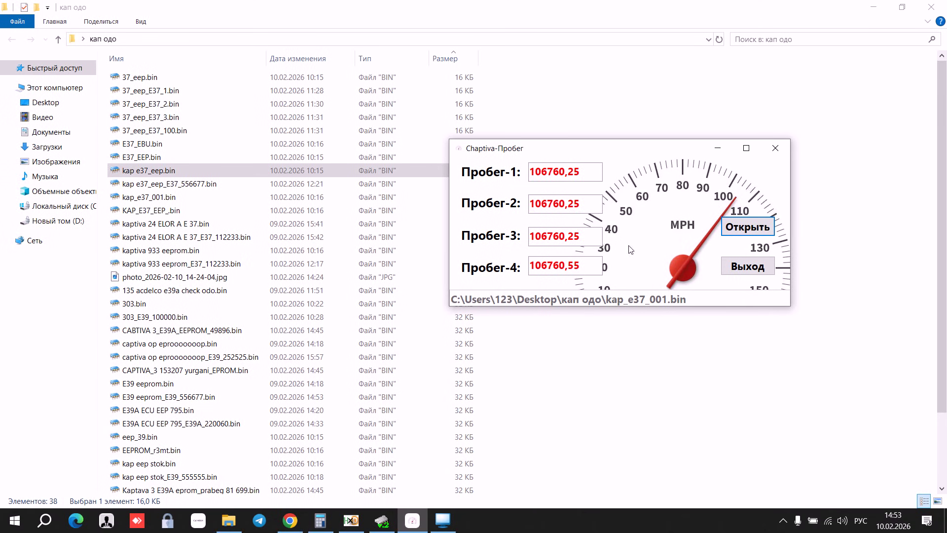
{"action": "left_click", "coordinate": [740, 231]}
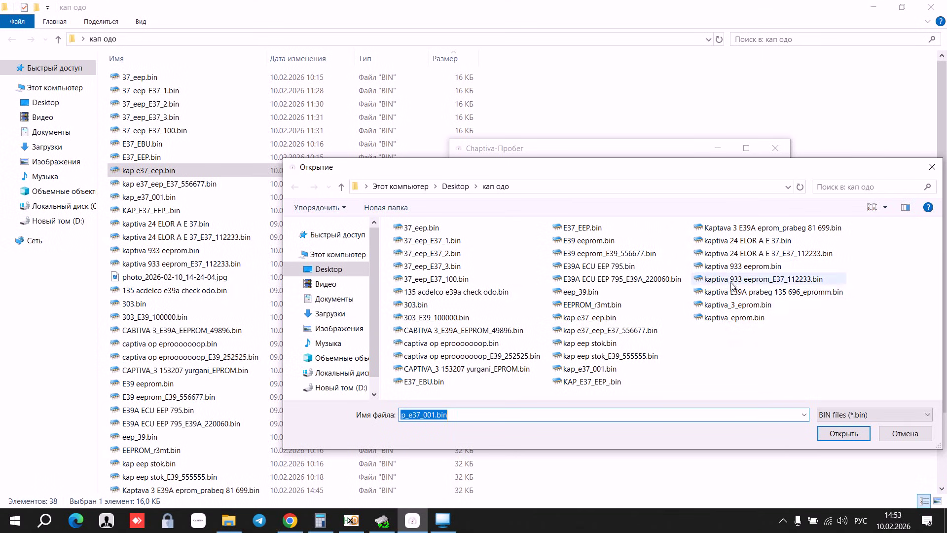
{"action": "double_click", "coordinate": [745, 240]}
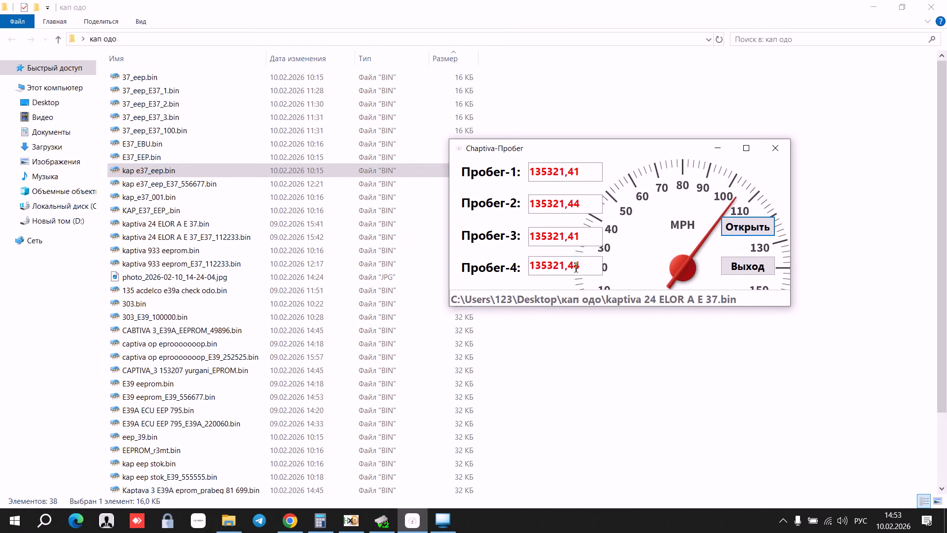
Load the dumps kaptiva E39A prabeg 135 696_epromm.bin and kaptiva_3_eprom.bin in turn to read their mileage.
{"action": "left_click", "coordinate": [764, 230]}
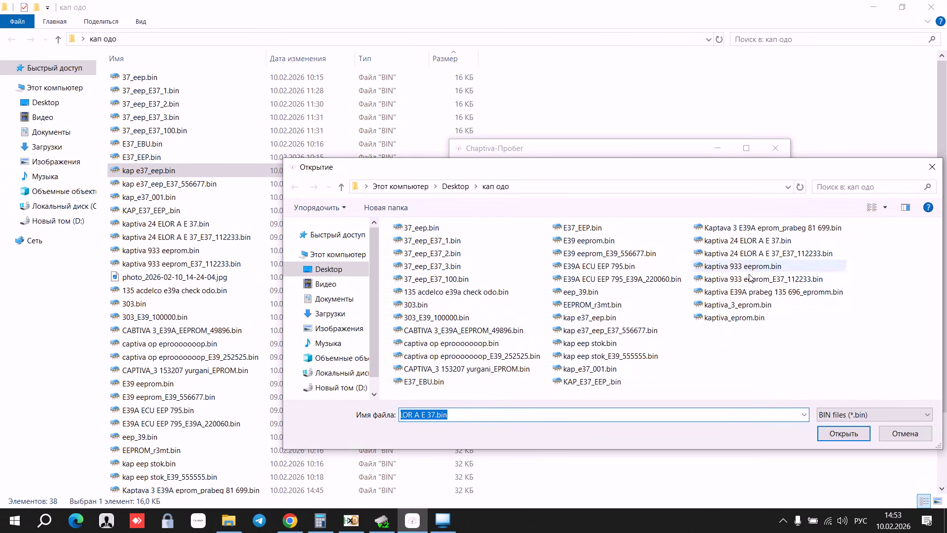
{"action": "double_click", "coordinate": [743, 292]}
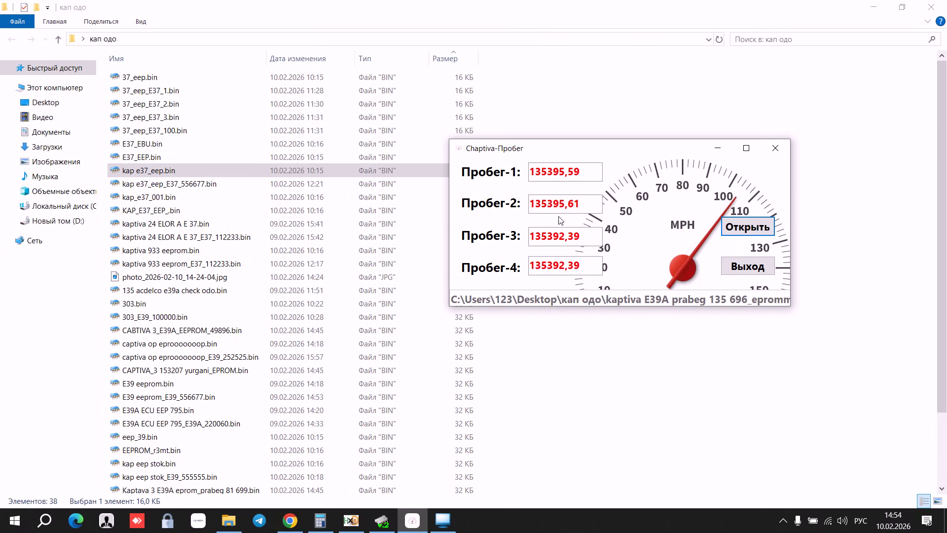
{"action": "left_click", "coordinate": [750, 231]}
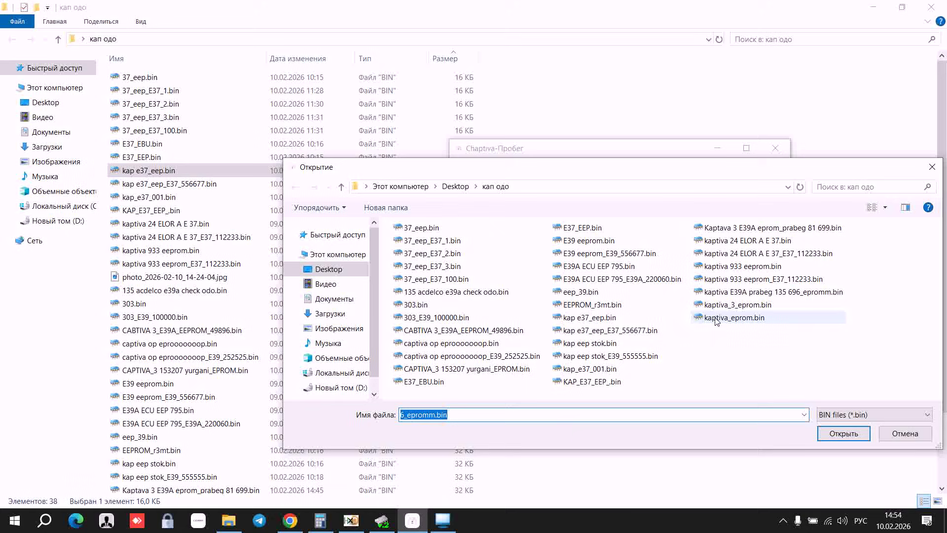
{"action": "double_click", "coordinate": [730, 304]}
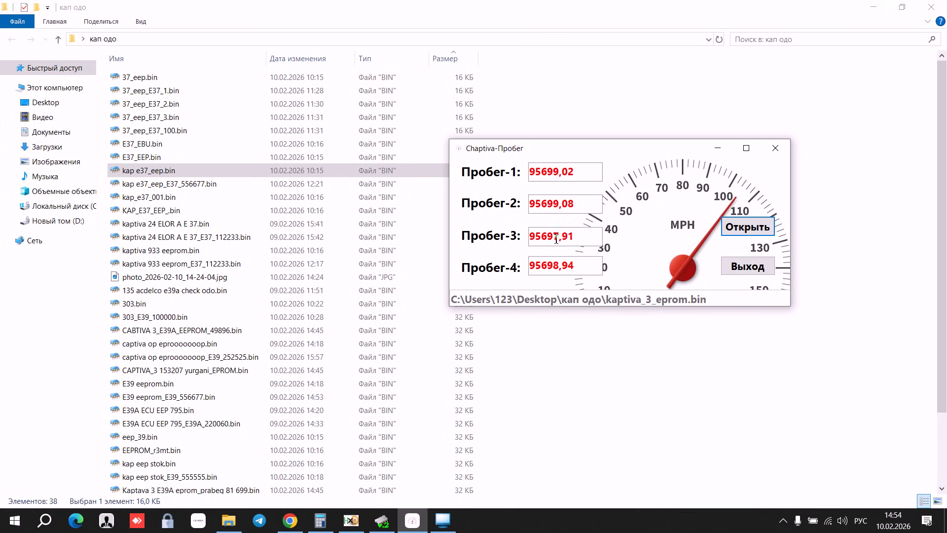
Load the dumps 37_eep.bin and eep_39.bin in turn to read their mileage.
{"action": "left_click", "coordinate": [753, 225]}
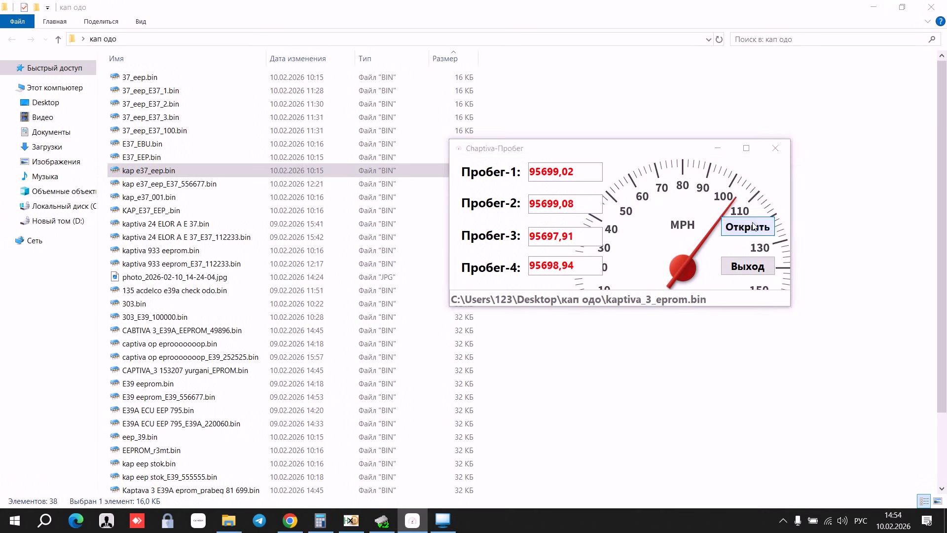
{"action": "double_click", "coordinate": [420, 228]}
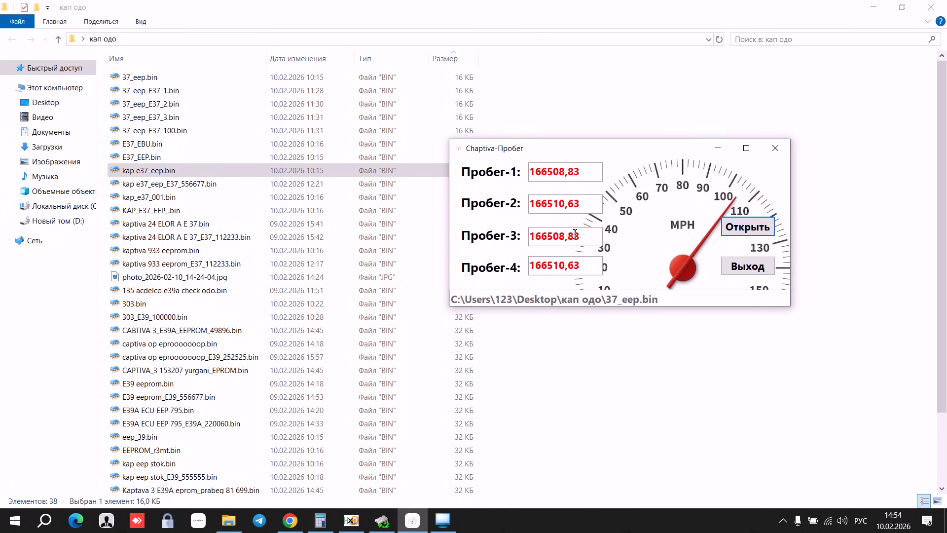
{"action": "left_click", "coordinate": [731, 231]}
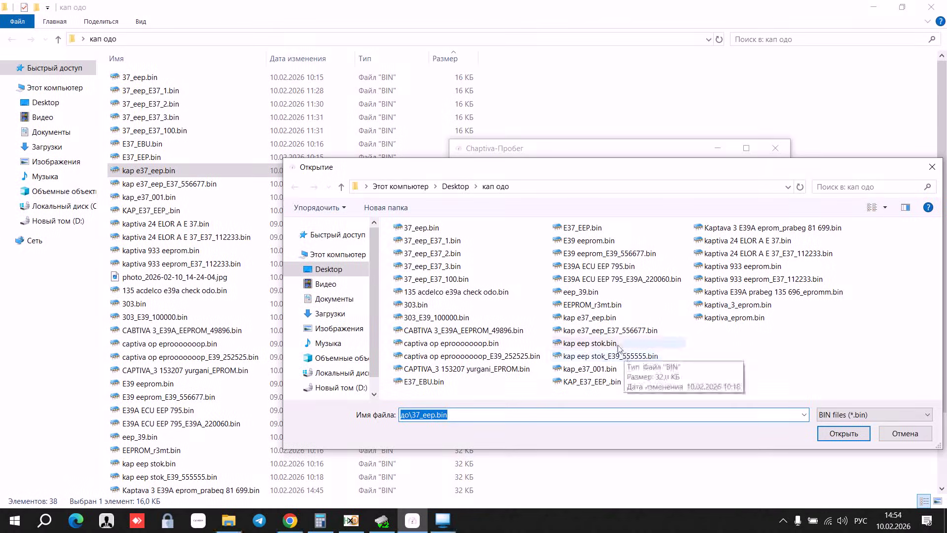
{"action": "double_click", "coordinate": [605, 294]}
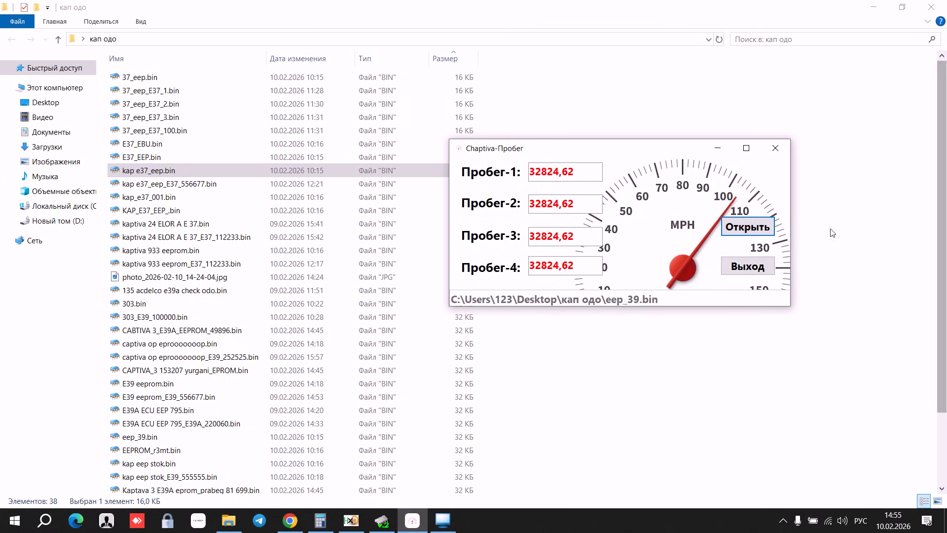
Load the dump kaptiva 933 eeprom.bin to read its four mileage values.
{"action": "left_click", "coordinate": [748, 227]}
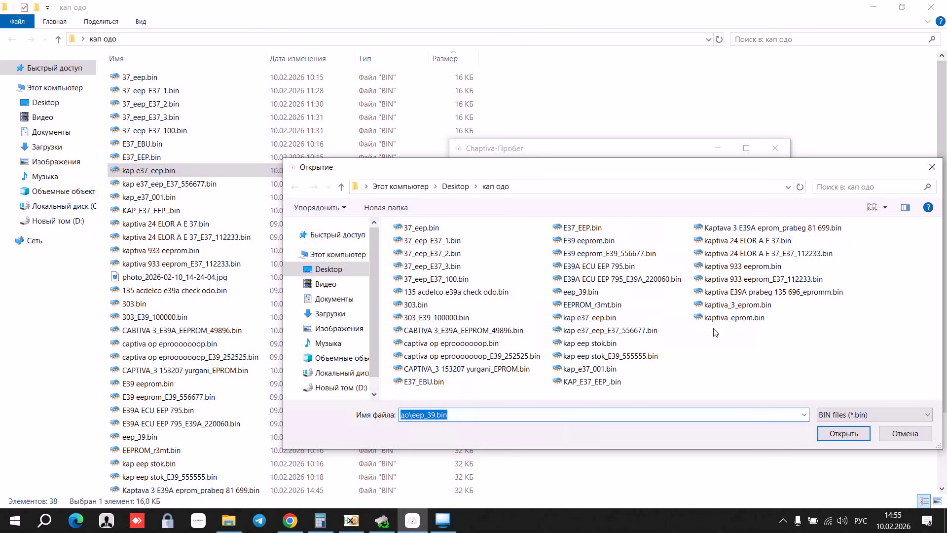
{"action": "left_click", "coordinate": [745, 318]}
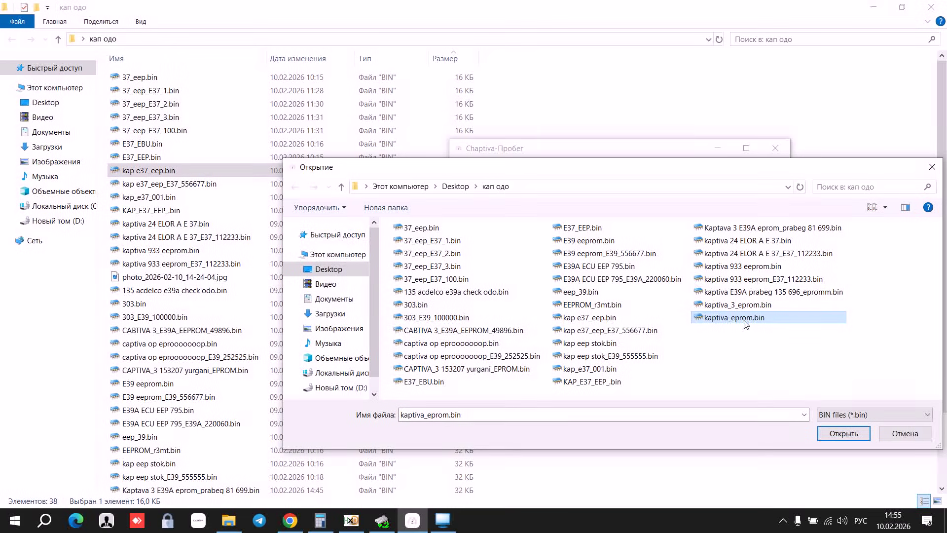
{"action": "left_click", "coordinate": [740, 306]}
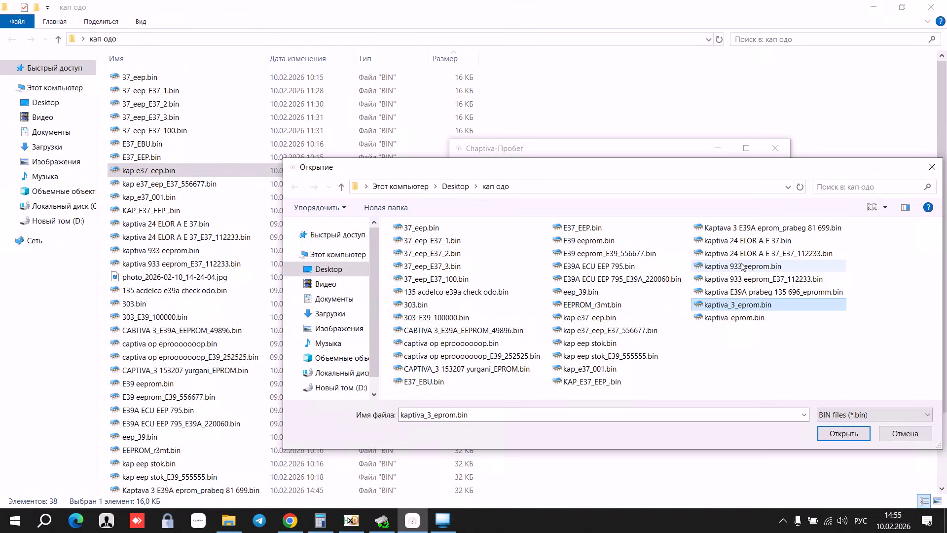
{"action": "double_click", "coordinate": [742, 267]}
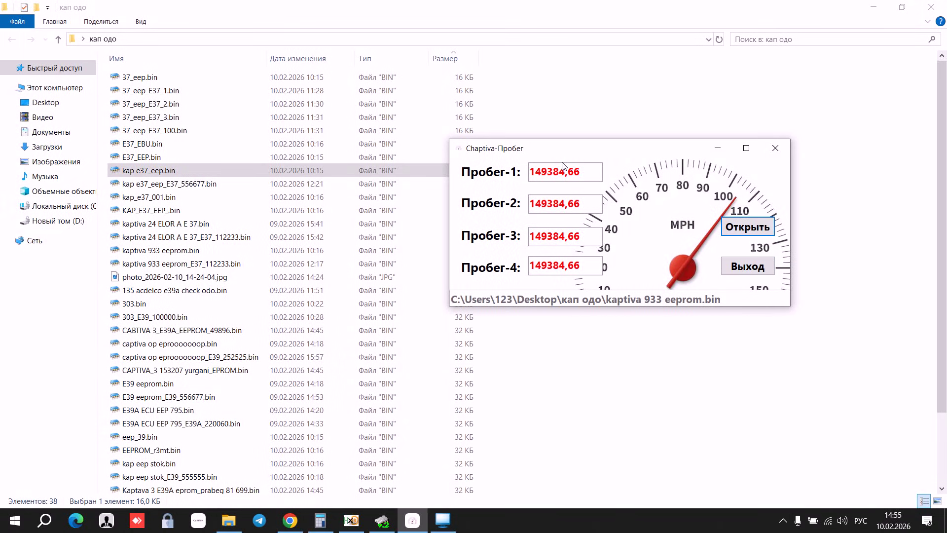